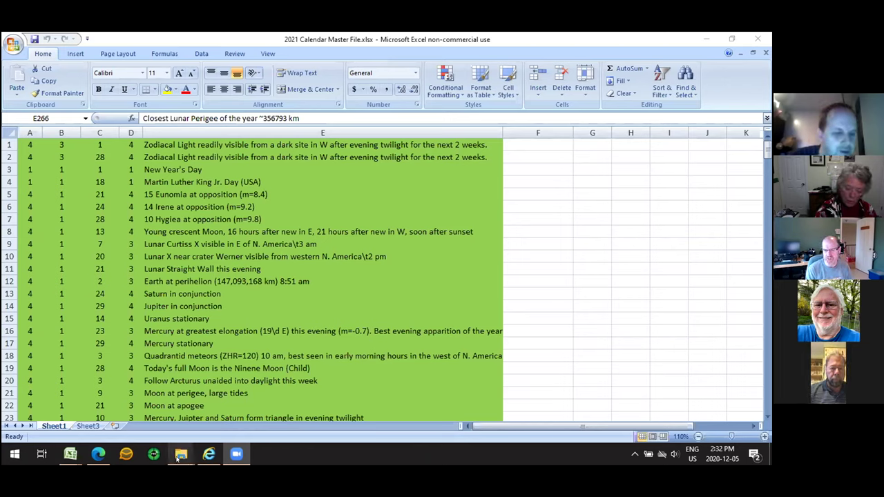
- Switch to the Calendar folder in File Explorer, view the moon images in the 2021_Cal subfolder, and return to the Calendar folder
mouse_move(178, 458)
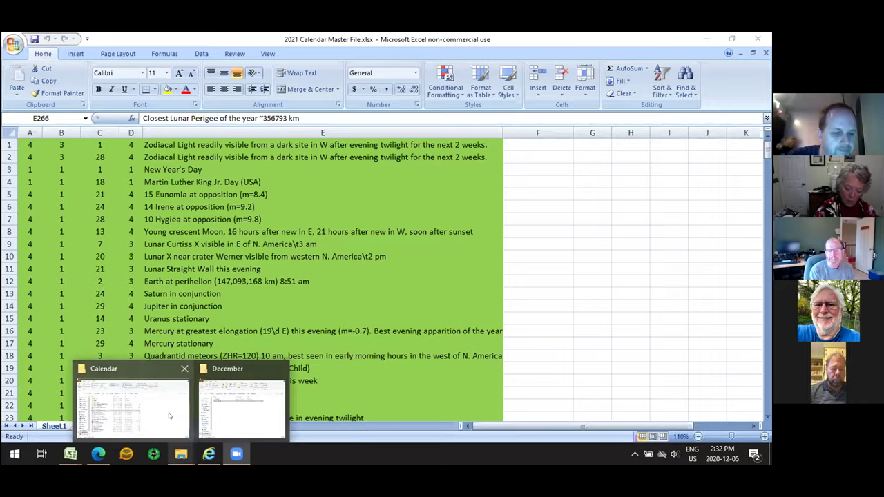
left_click(169, 413)
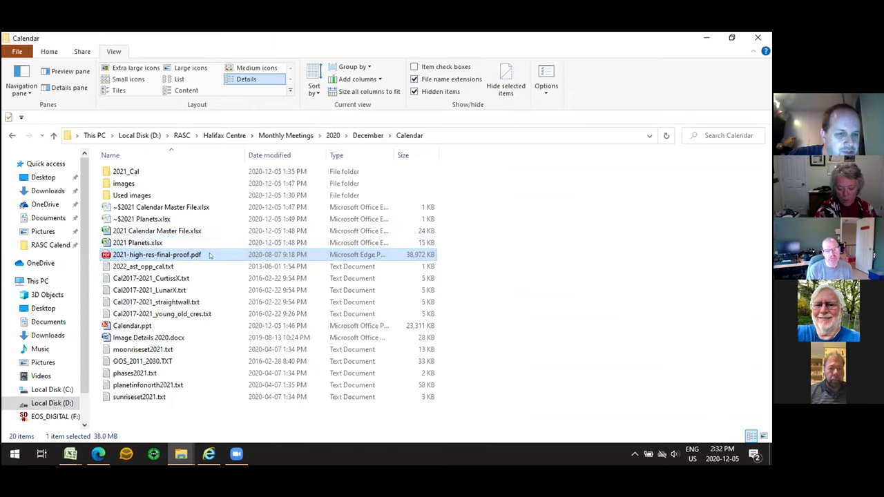
double_click(125, 172)
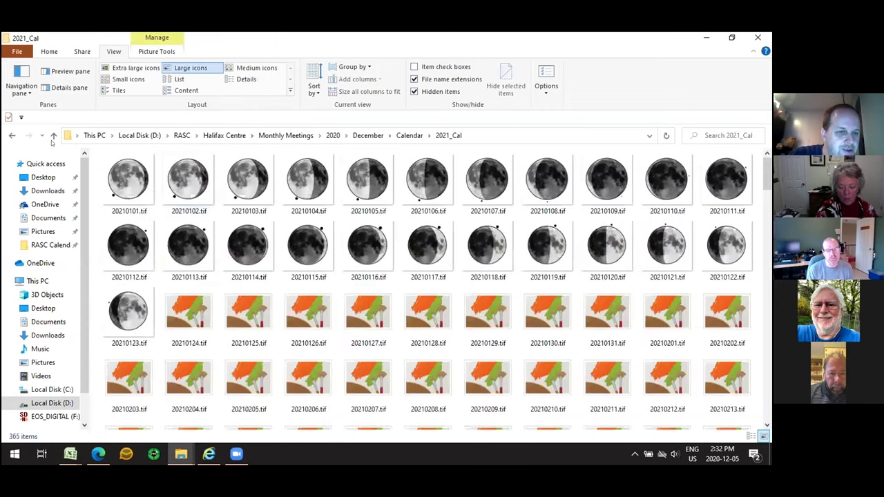
key("alt+Left")
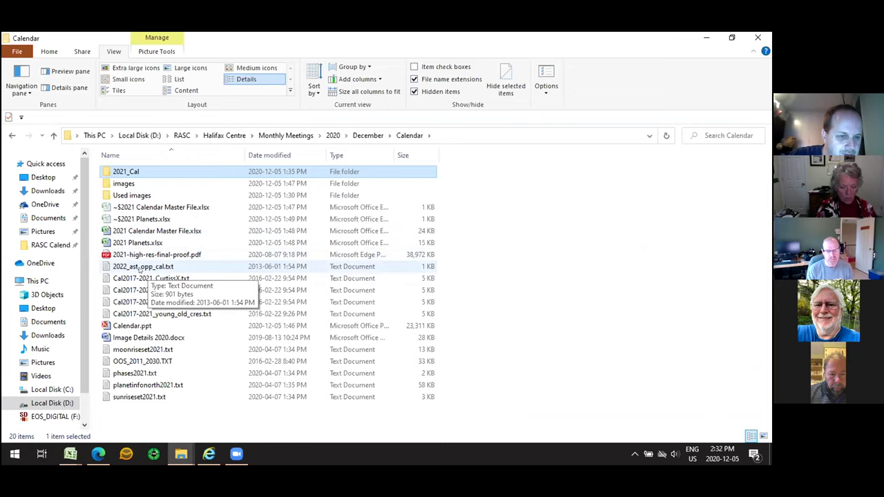
- Open sunriseset2021.txt to view the monthly sunrise and sunset times, and close it
left_click(124, 349)
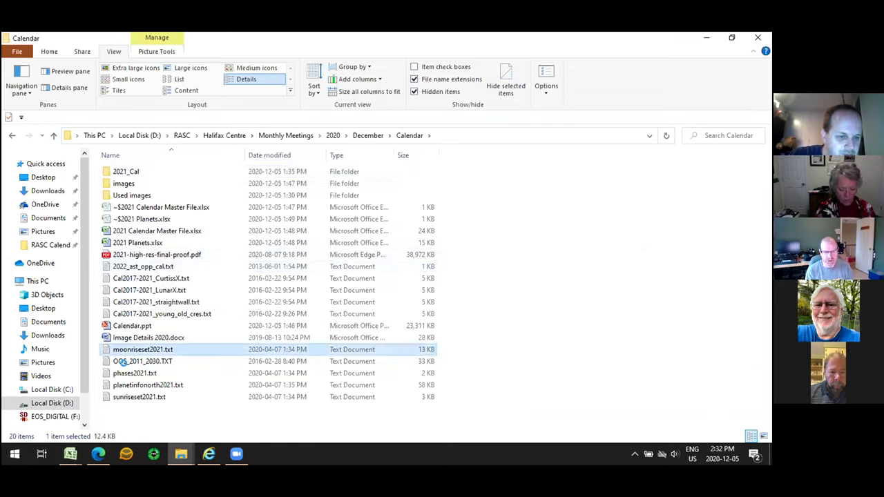
left_click(132, 398)
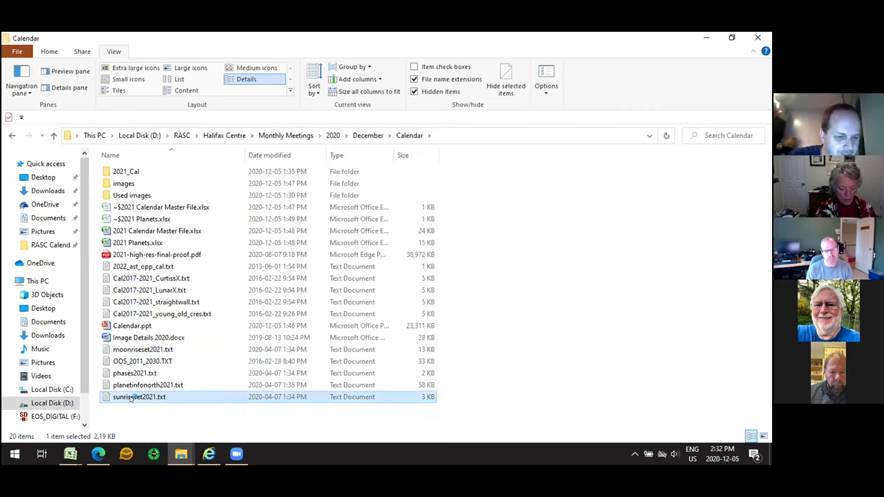
double_click(131, 397)
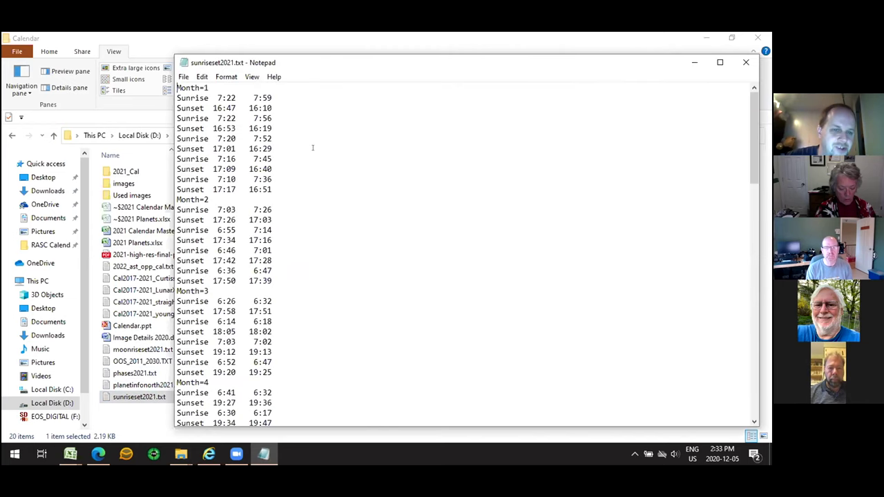
left_click(747, 62)
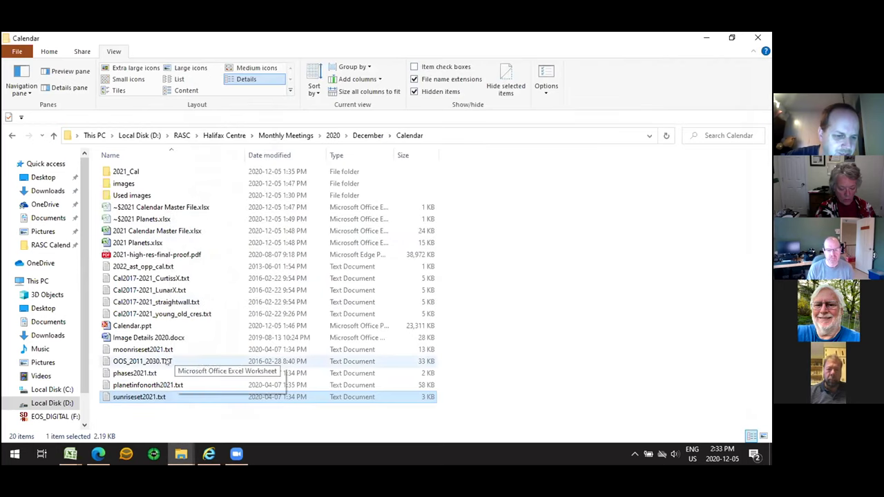
- Open phases2021.txt, look through the Moon phase times for the first months, and close the file
left_click(129, 374)
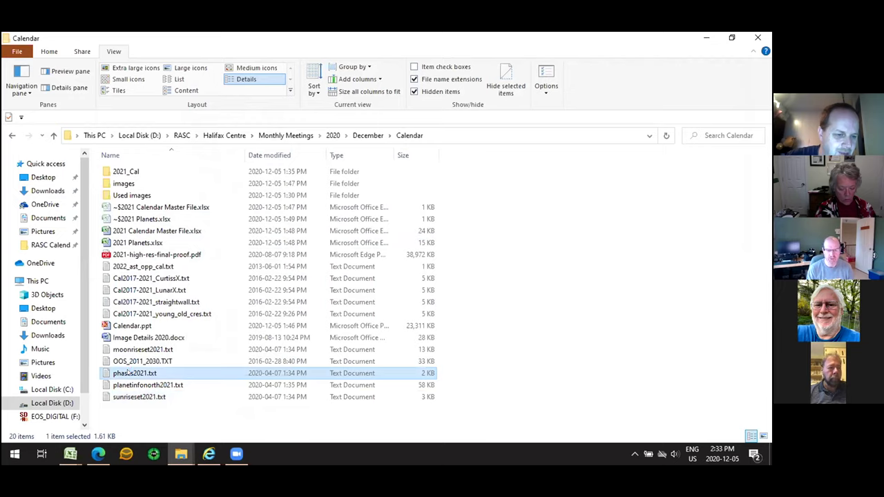
double_click(128, 373)
scroll(394, 280, "down", 3)
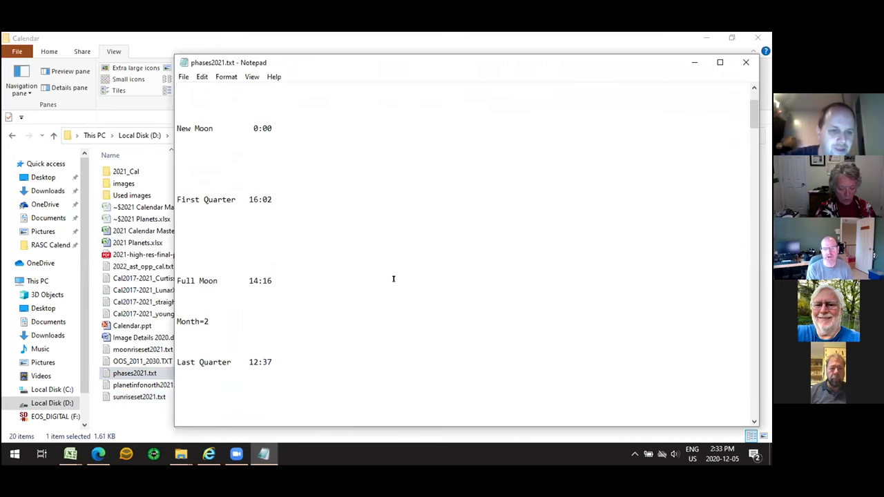
scroll(394, 279, "up", 3)
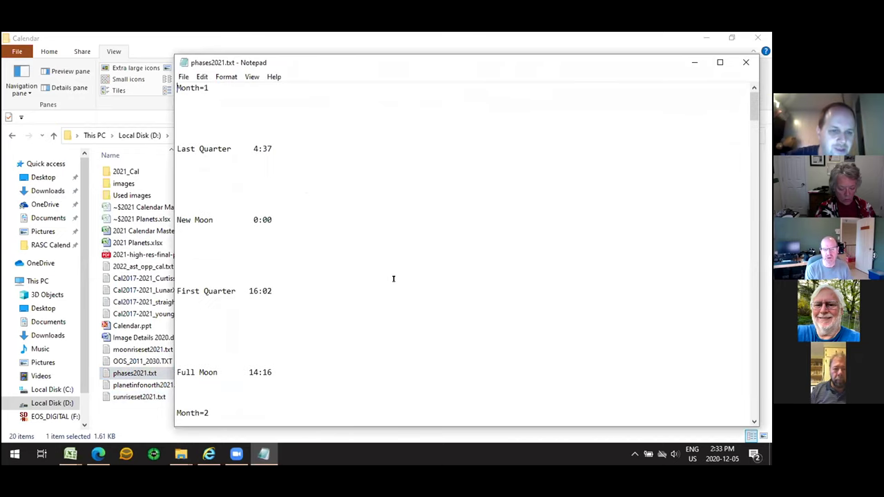
left_click(745, 63)
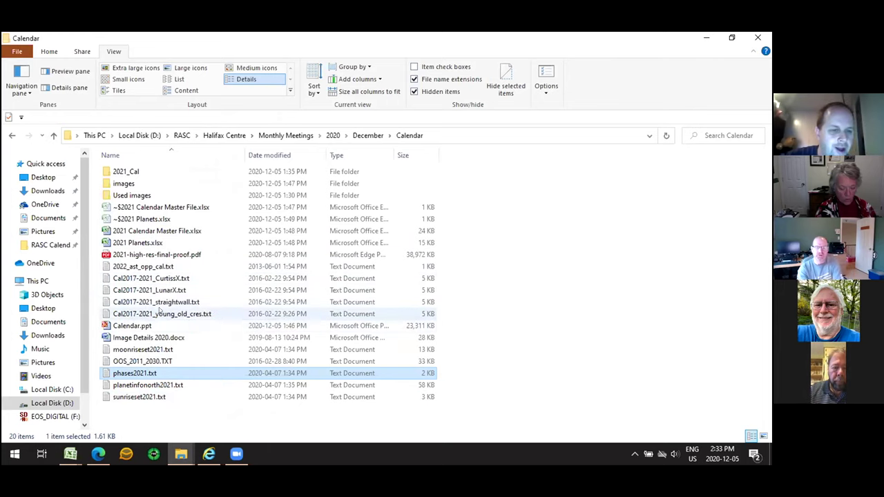
- Open Cal2017-2021_young_old_cres.txt and highlight all 2021 rows in the young crescent table
left_click(147, 315)
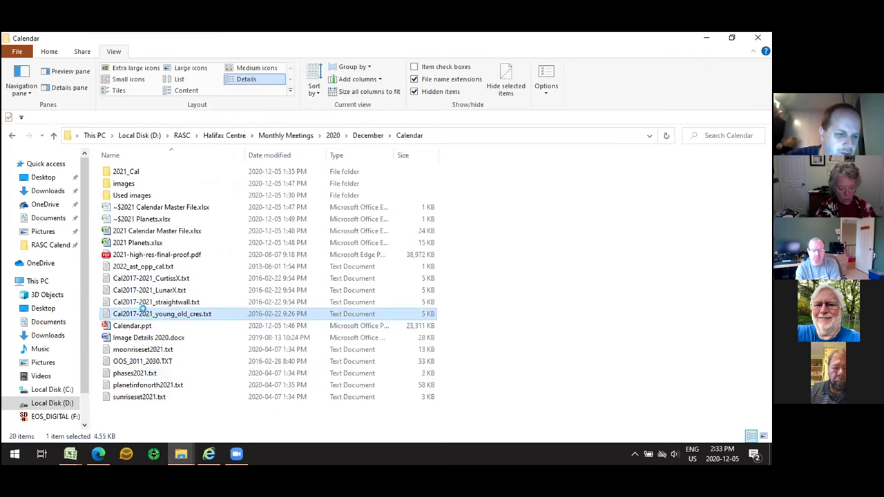
double_click(147, 314)
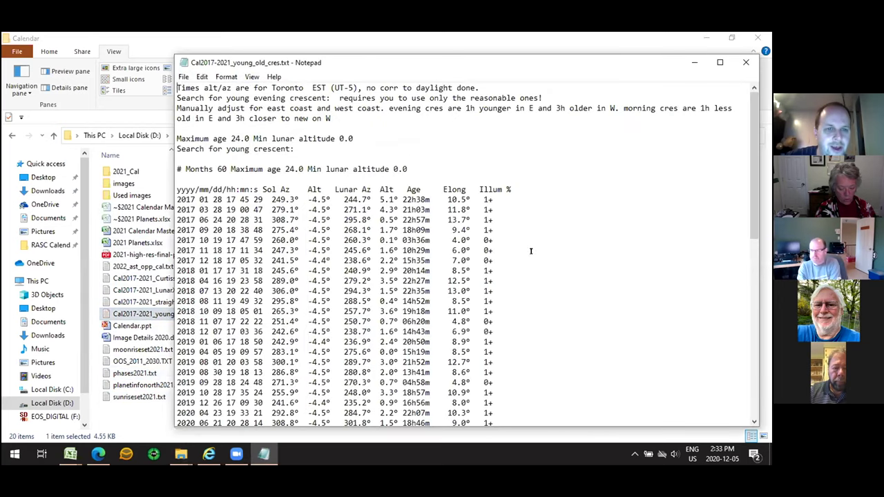
left_click_drag(500, 62, 444, 49)
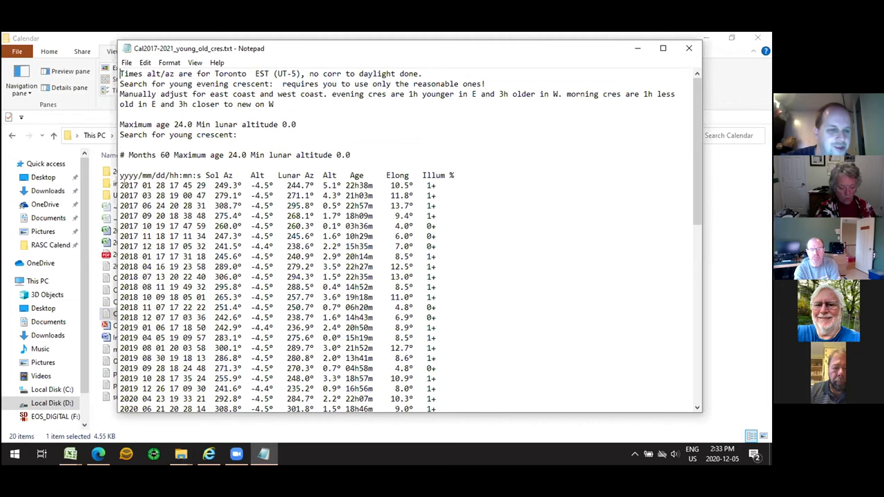
left_click_drag(119, 182, 148, 242)
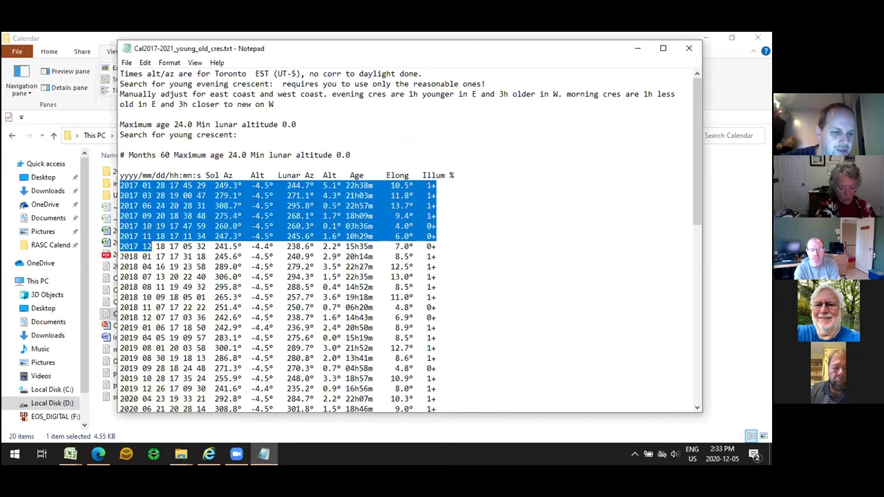
scroll(150, 244, "down", 5)
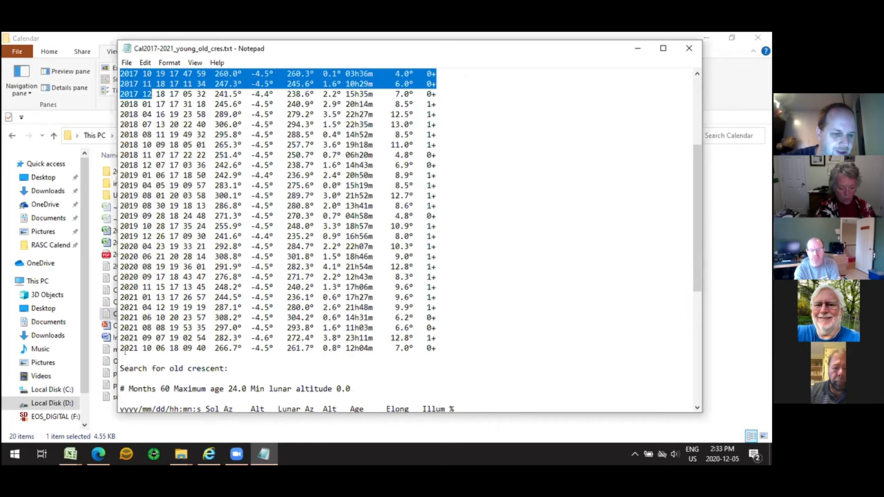
left_click_drag(437, 338, 201, 328)
left_click_drag(119, 297, 432, 349)
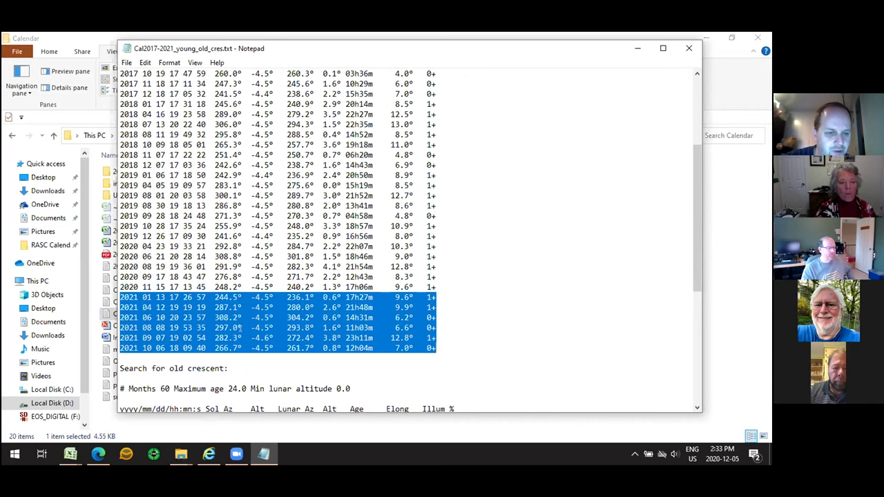
- Examine the time-of-day values in the young crescent table, highlighting the time in the 2021 09 07 row, and close the file
scroll(204, 215, "up", 3)
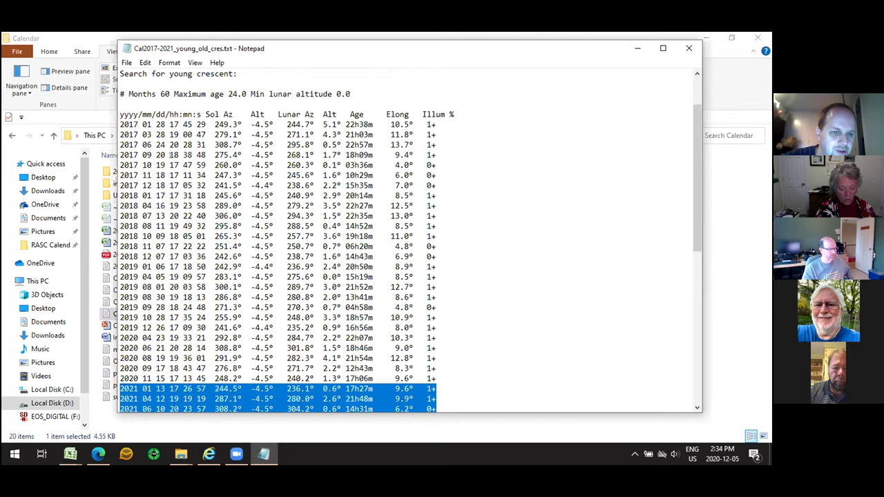
left_click_drag(174, 175, 211, 175)
scroll(170, 315, "down", 3)
left_click_drag(170, 317, 206, 338)
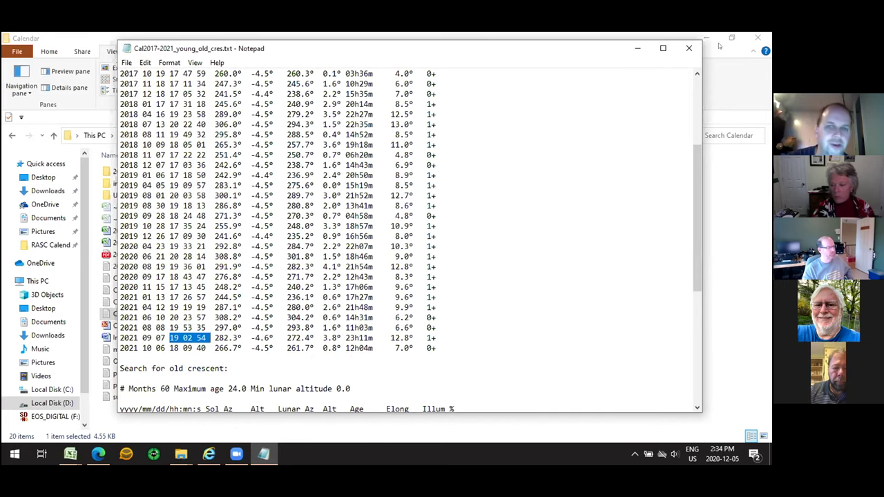
left_click(689, 48)
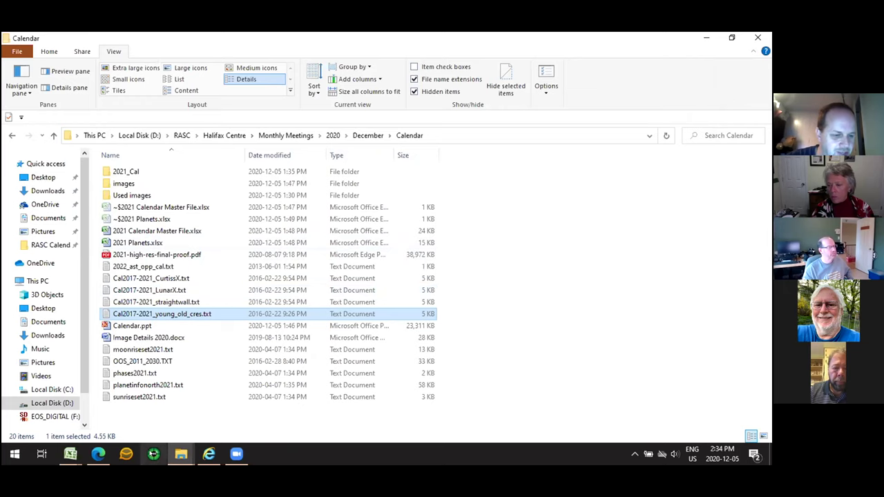
- Switch to 2021 Calendar Master File.xlsx in Excel and review the January to March events, selecting the day cell of the spring equinox
left_click(70, 453)
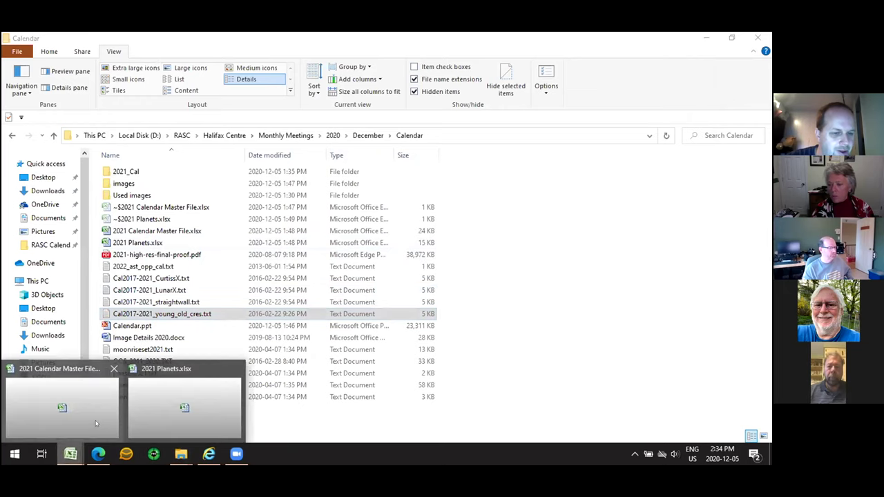
left_click(96, 424)
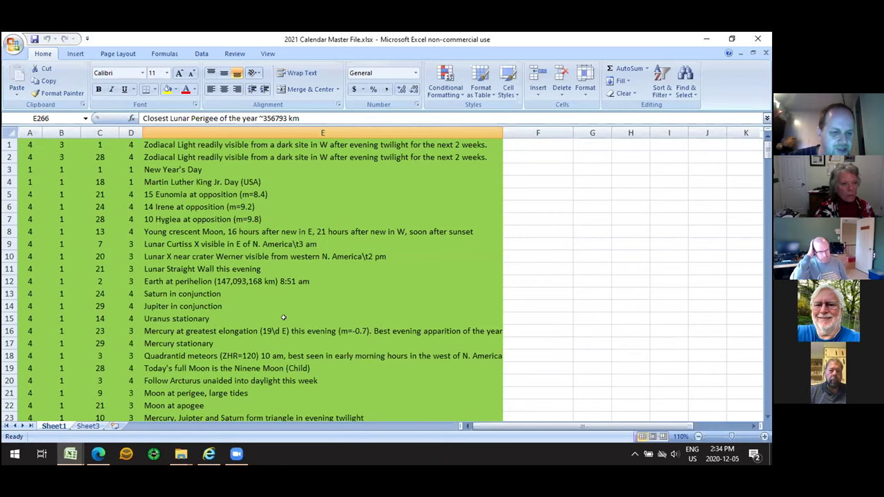
scroll(283, 317, "down", 7)
scroll(283, 317, "down", 1)
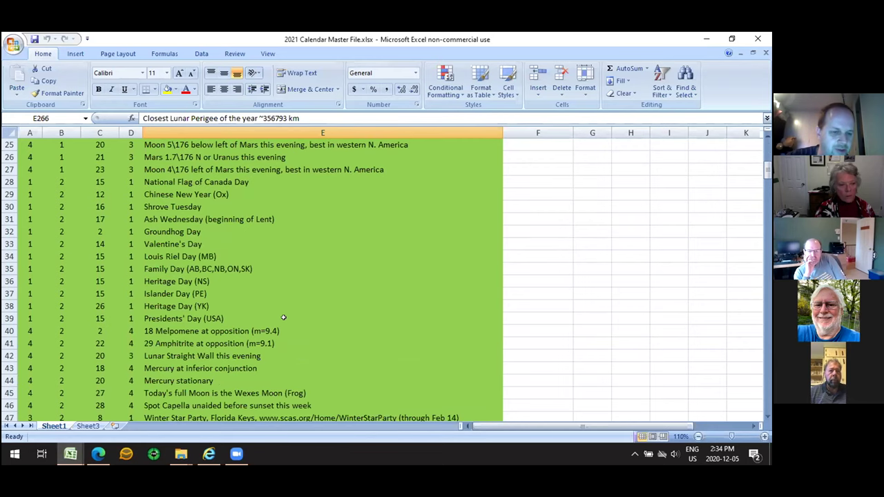
scroll(304, 318, "down", 2)
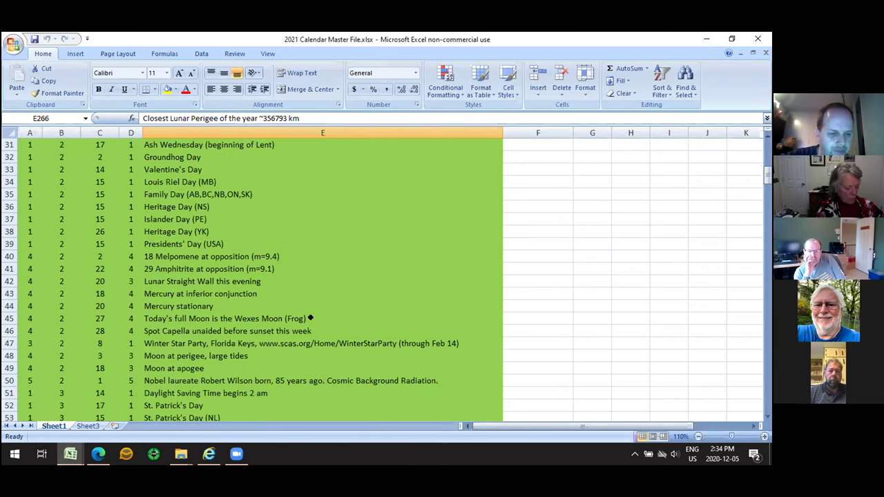
scroll(310, 319, "down", 4)
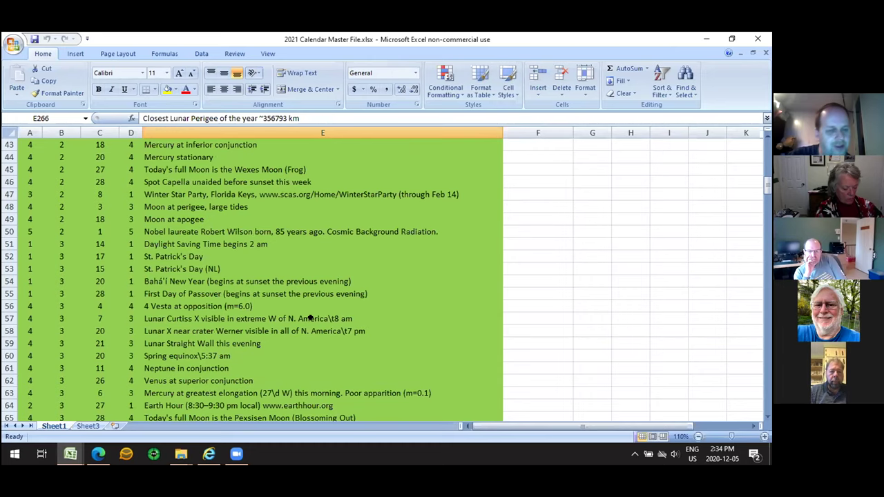
scroll(246, 302, "down", 1)
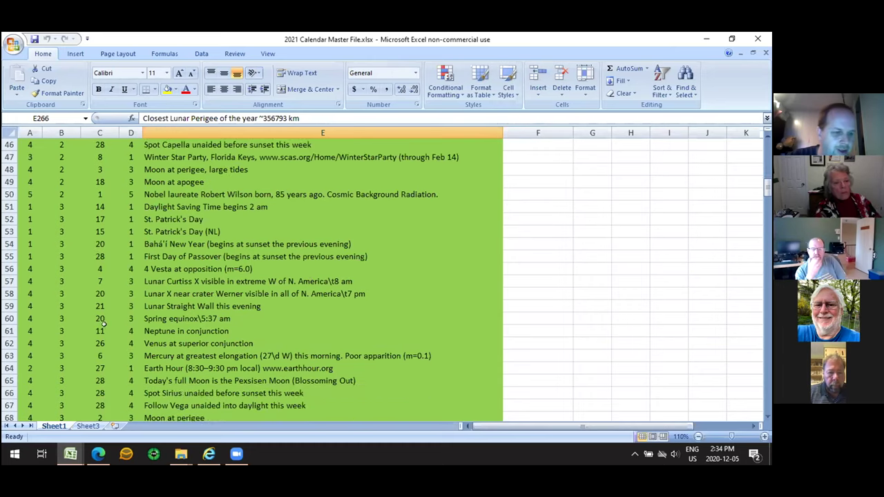
left_click(97, 317)
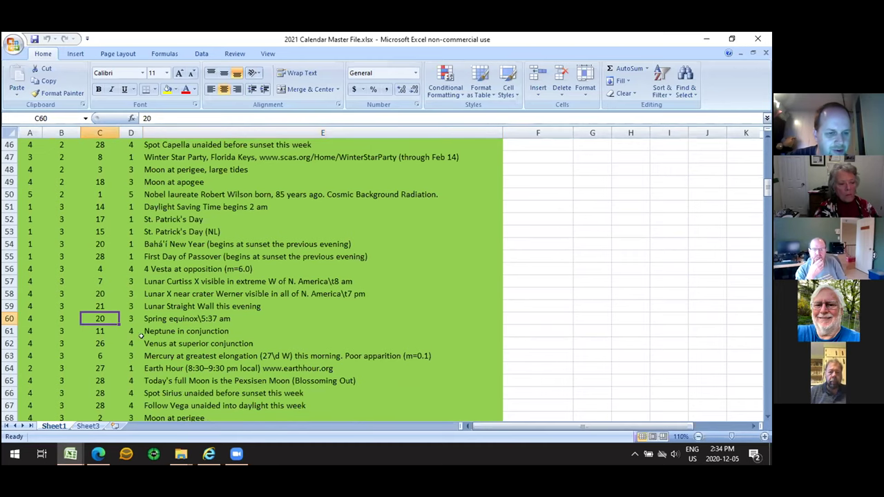
- Review the master list's events from late March through September, selecting the column A code of Mother's Day along the way
scroll(319, 326, "down", 2)
scroll(320, 326, "down", 5)
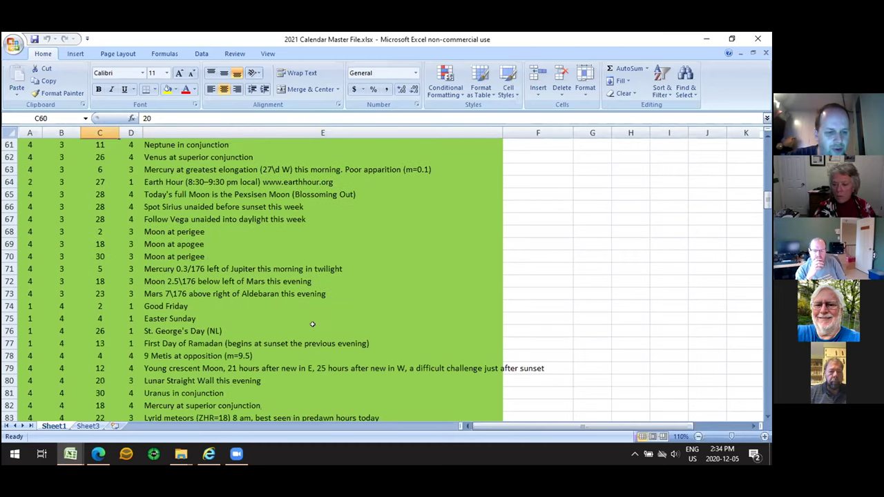
scroll(313, 324, "down", 2)
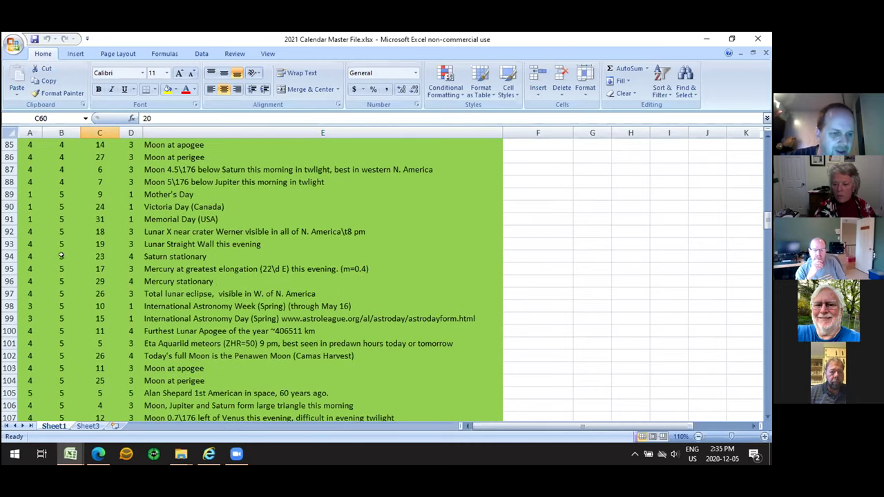
left_click(30, 194)
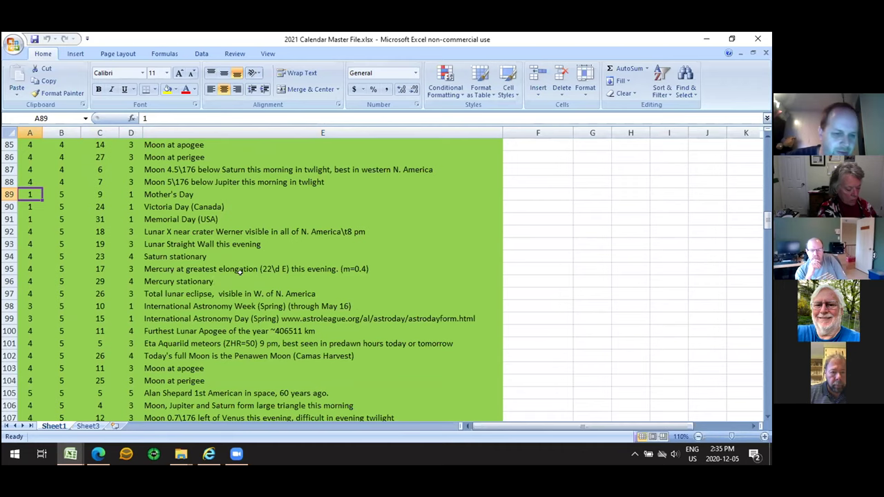
scroll(260, 271, "down", 2)
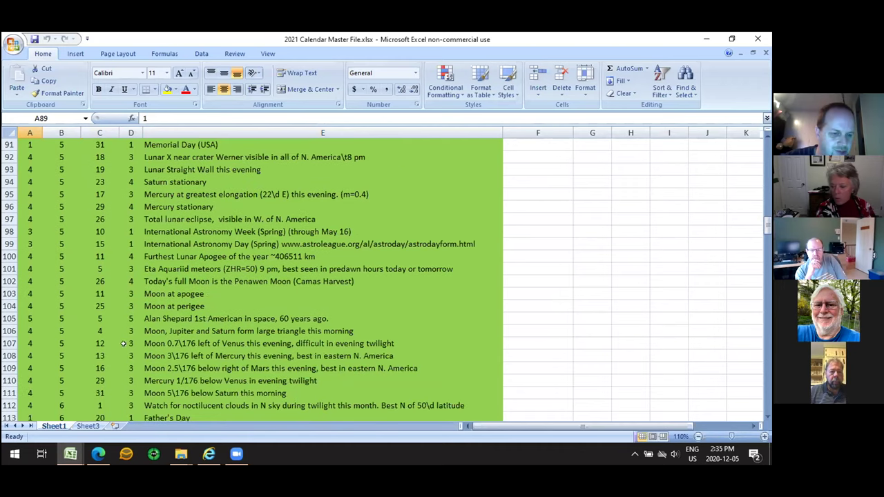
scroll(269, 278, "down", 14)
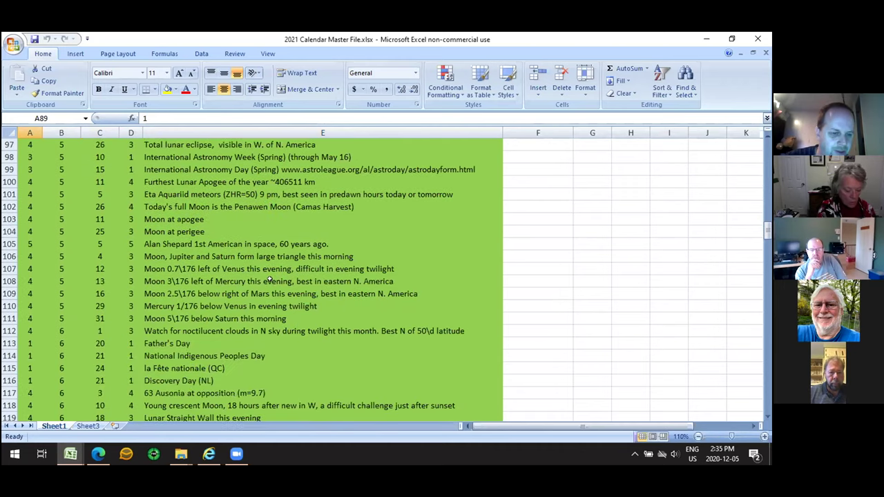
scroll(269, 278, "down", 11)
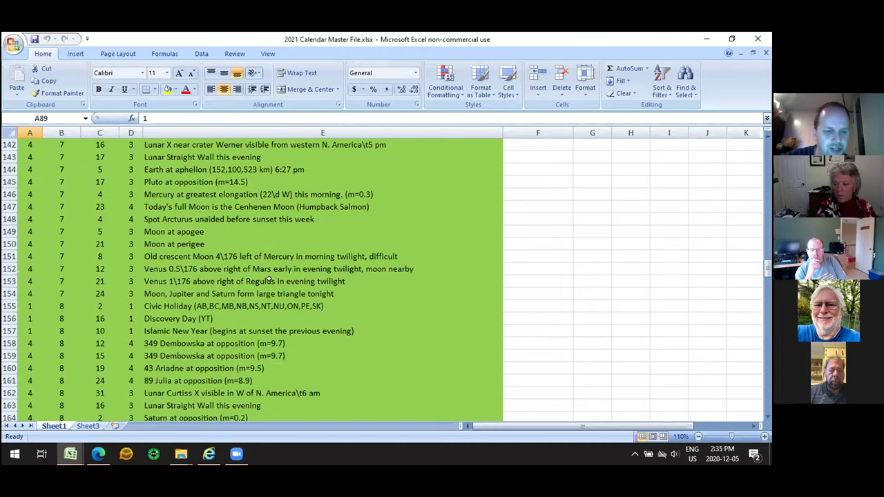
scroll(269, 278, "down", 3)
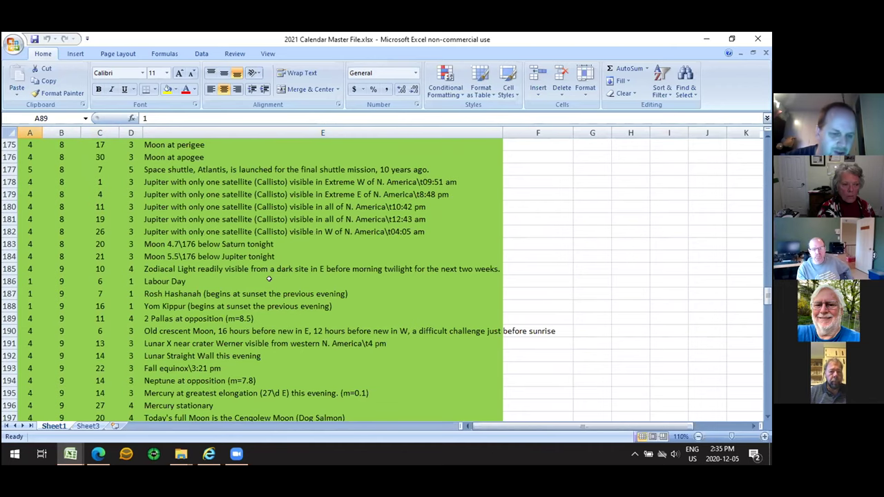
- Review the master list's events from September through the end of the list and select the Apollo 14 launch row
scroll(269, 279, "down", 3)
scroll(269, 274, "down", 14)
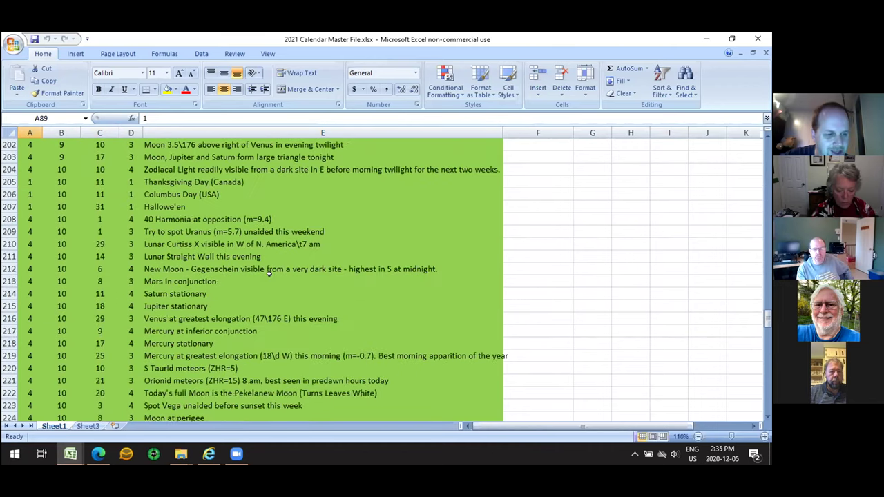
scroll(269, 274, "down", 17)
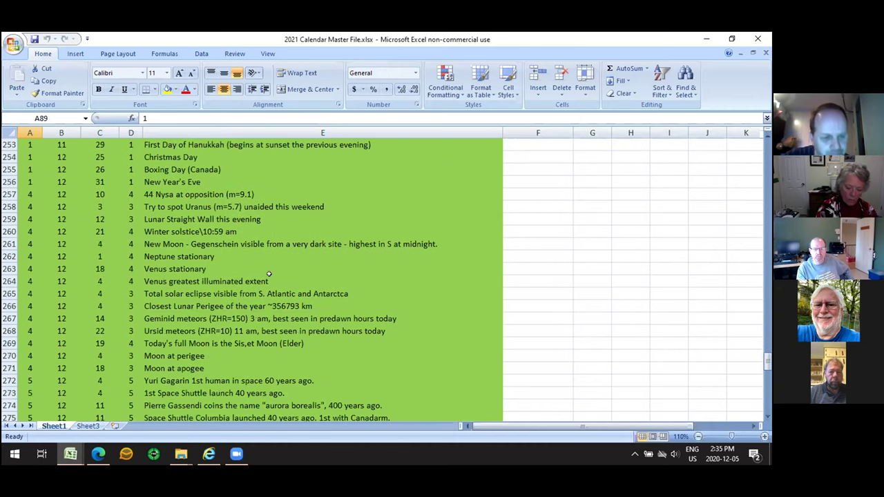
scroll(270, 274, "down", 2)
scroll(270, 274, "up", 1)
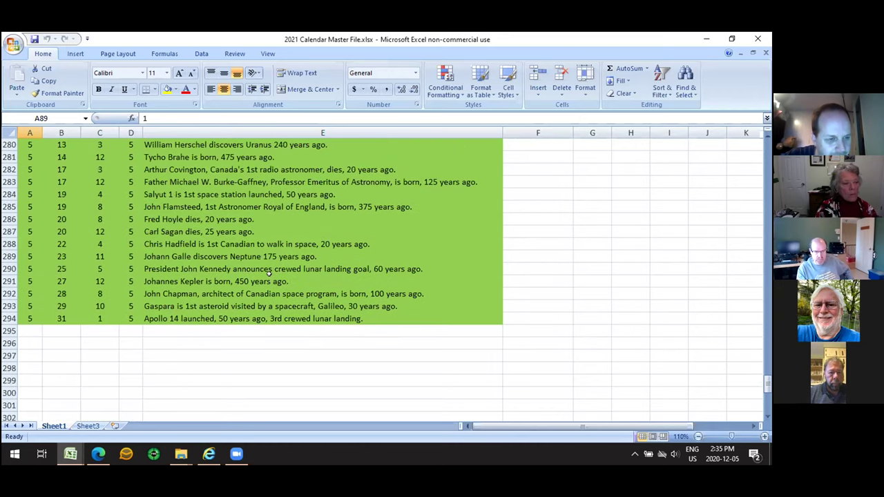
left_click(10, 319)
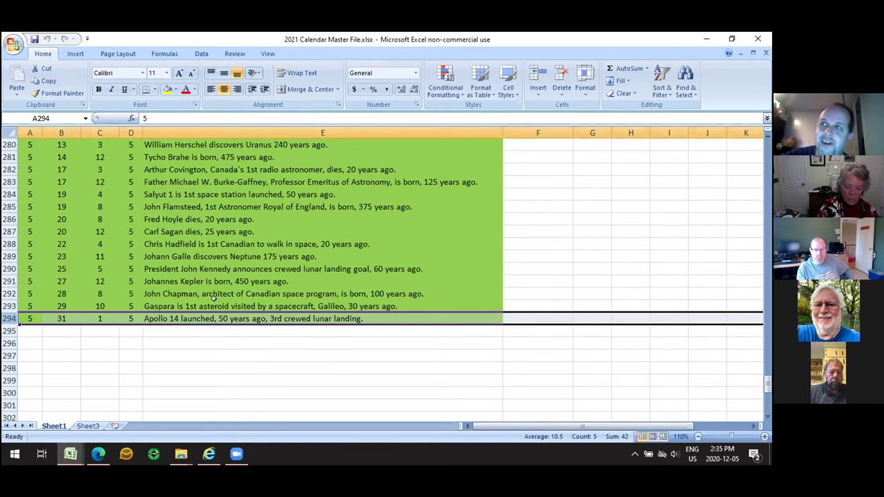
- Examine the space-history anniversaries and December events near the list's end, selecting the Yuri Gagarin first human in space entry
scroll(216, 299, "up", 3)
scroll(220, 305, "up", 1)
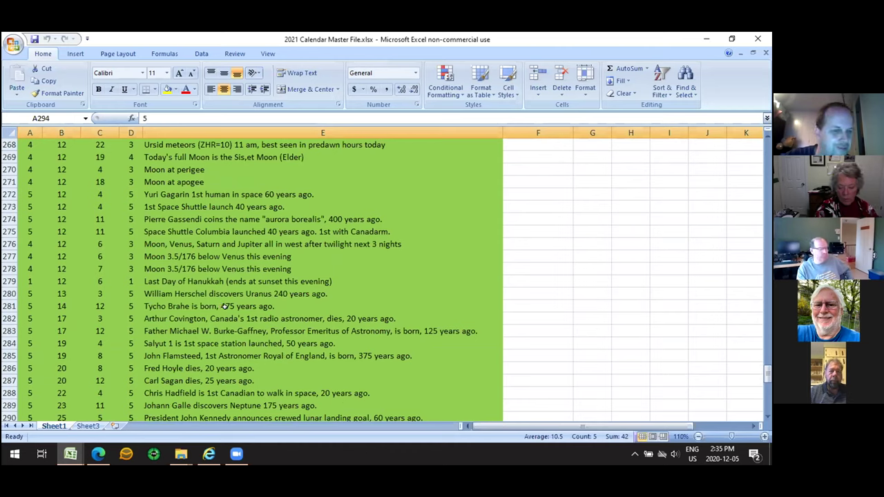
left_click(170, 193)
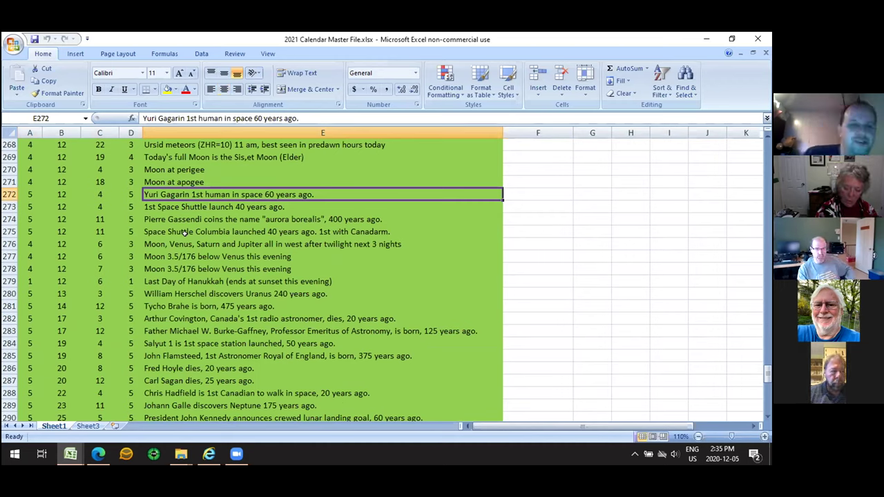
scroll(251, 265, "up", 1)
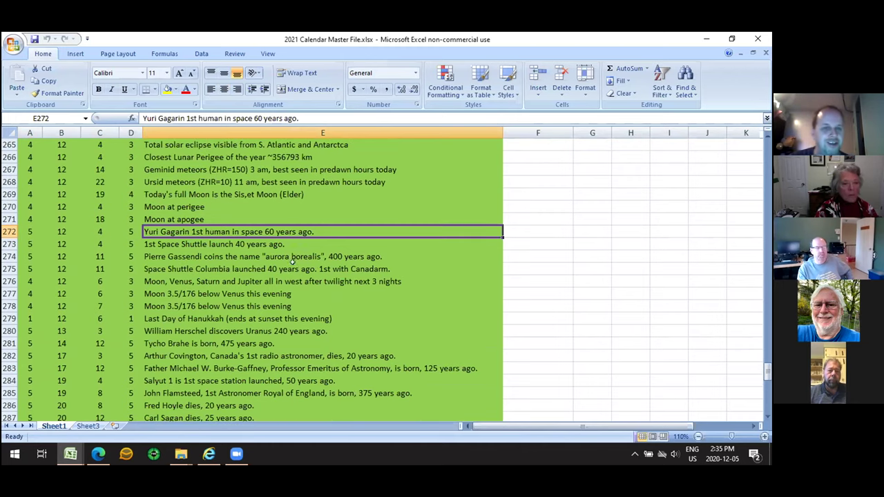
scroll(261, 307, "up", 1)
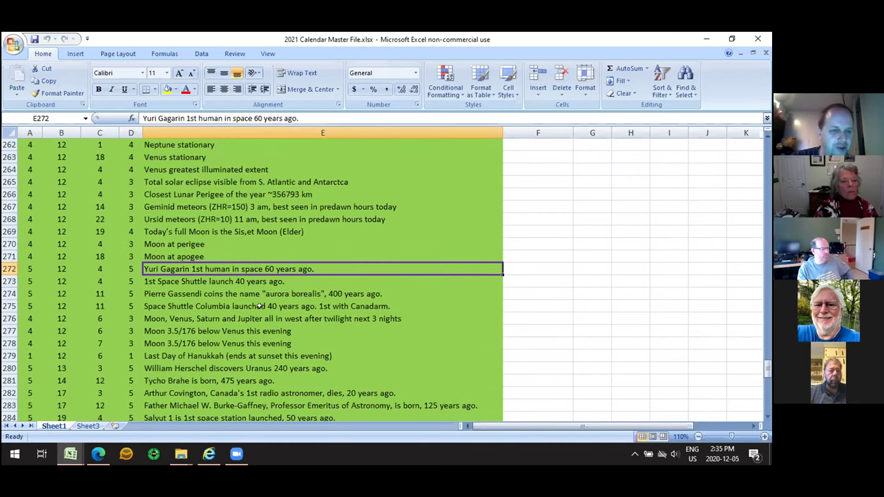
scroll(259, 306, "up", 2)
scroll(259, 306, "up", 2)
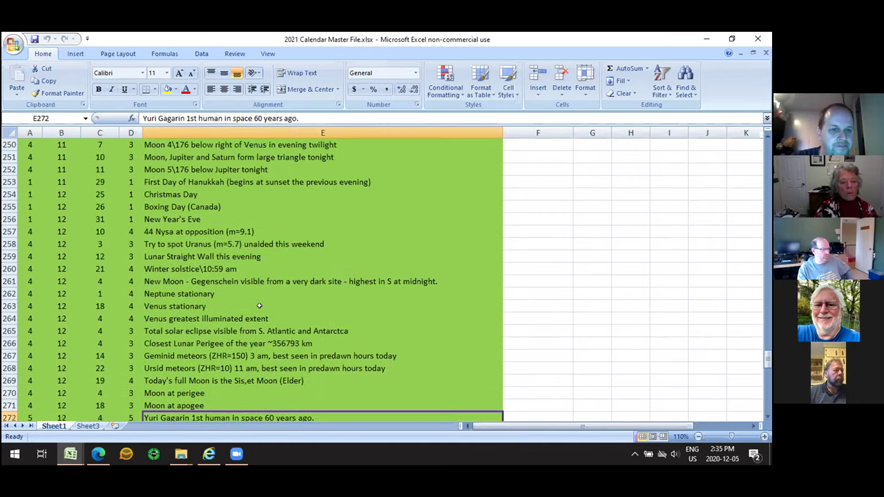
- Go back to the August events and select the August 19 entry for Jupiter with only Callisto visible
scroll(259, 306, "up", 20)
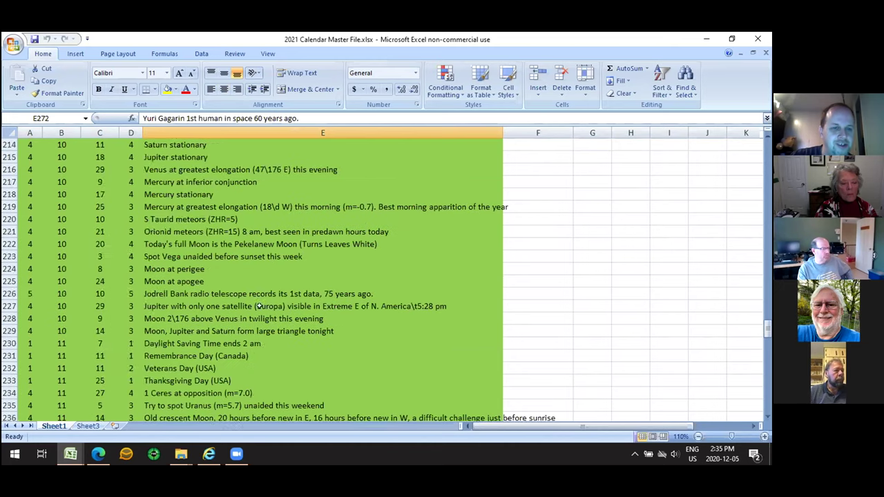
scroll(259, 306, "up", 8)
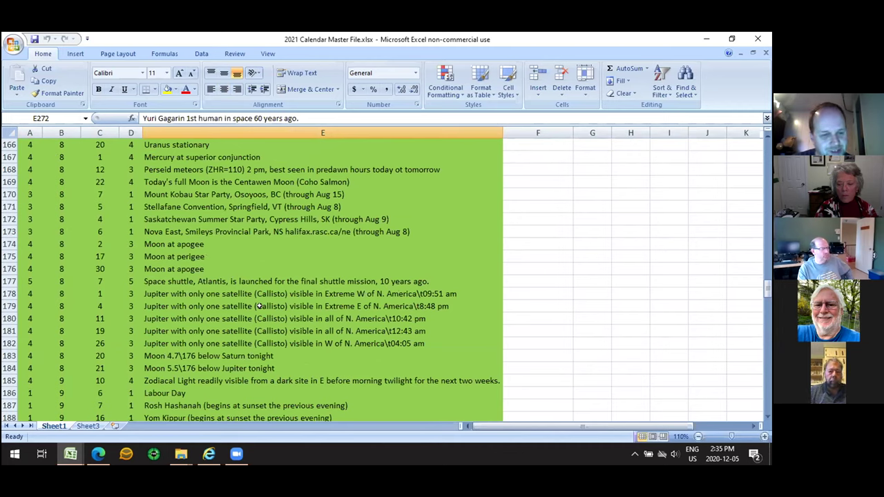
left_click(197, 330)
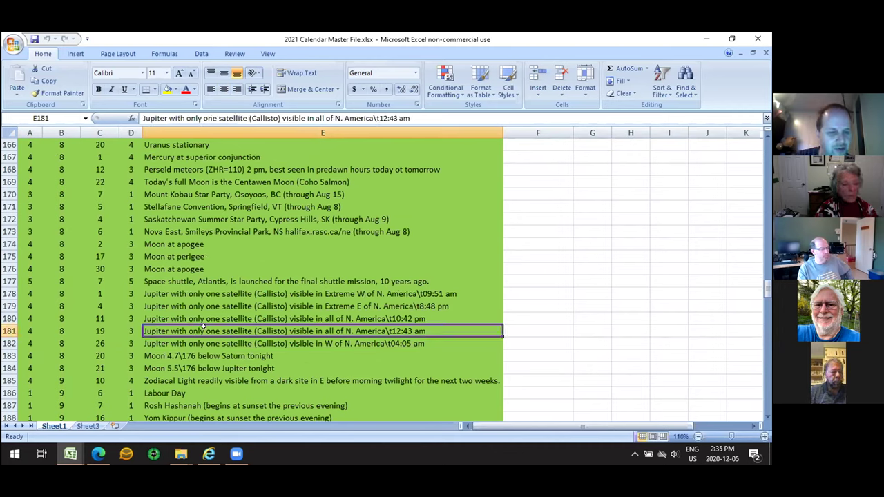
scroll(293, 333, "down", 2)
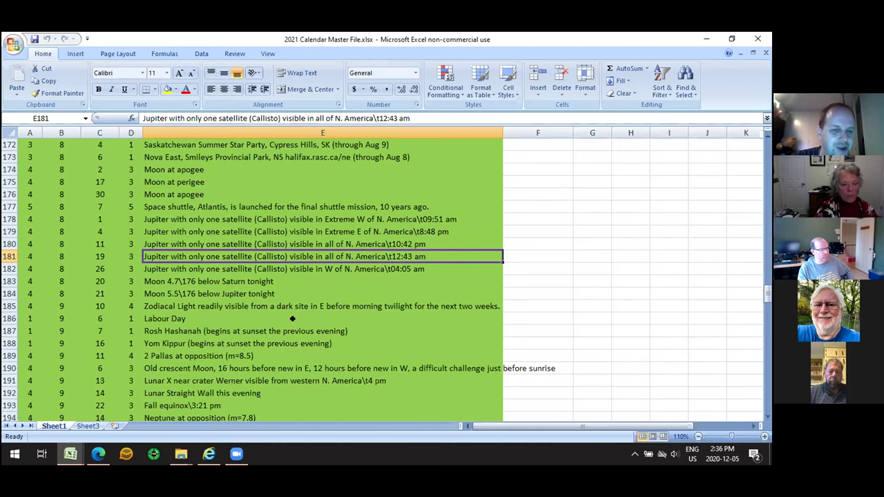
- Select the Nova East star party entry among the August events and review the surrounding entries back to late June
scroll(230, 259, "up", 3)
left_click(256, 270)
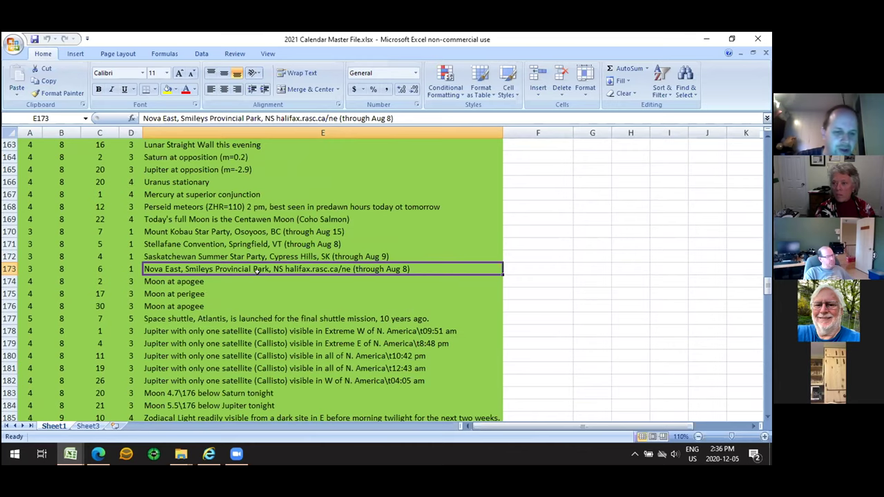
scroll(263, 271, "down", 1)
scroll(266, 272, "down", 5)
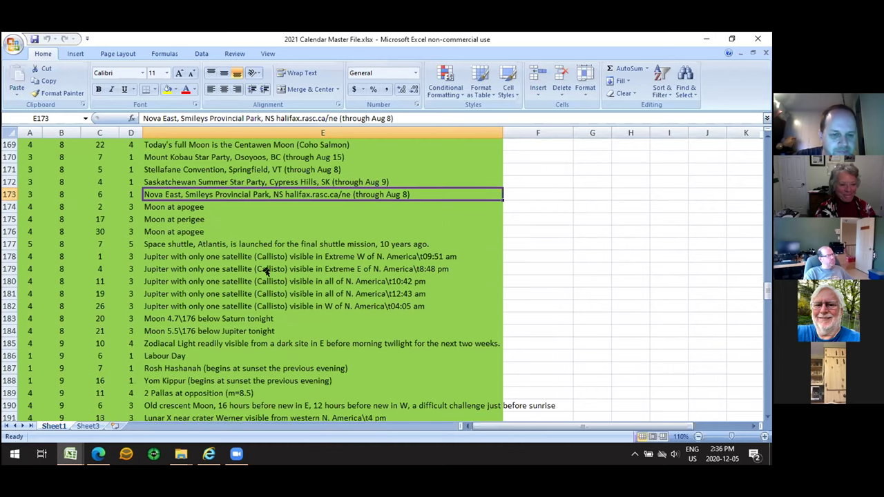
scroll(266, 271, "up", 2)
scroll(266, 271, "up", 15)
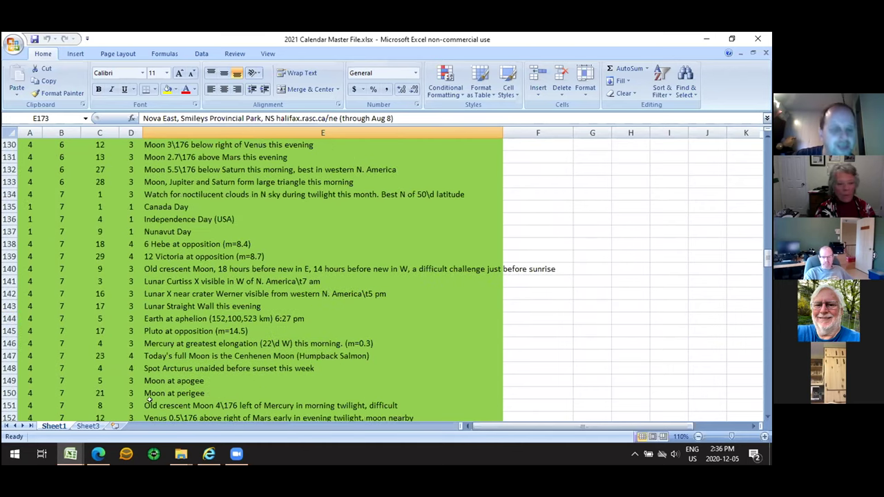
- Switch to 2021 Planets.xlsx and select the visibility descriptions of Saturn in January, then Jupiter and Saturn in February
mouse_move(71, 454)
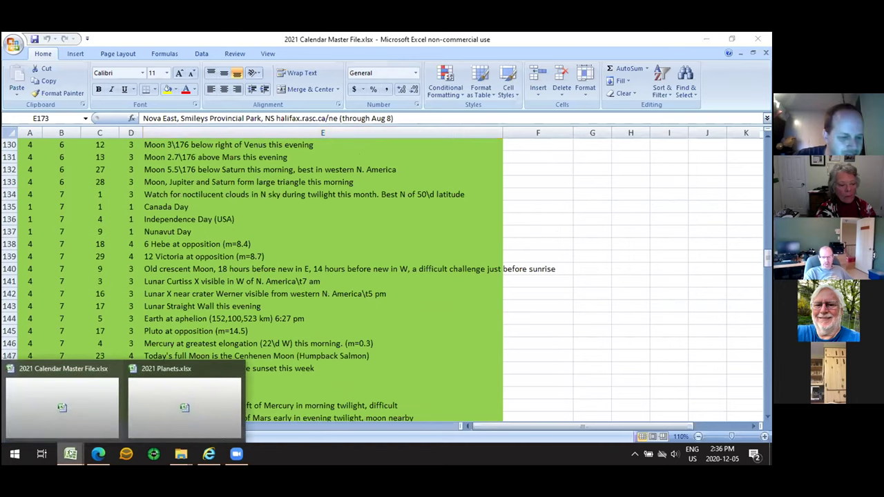
left_click(147, 407)
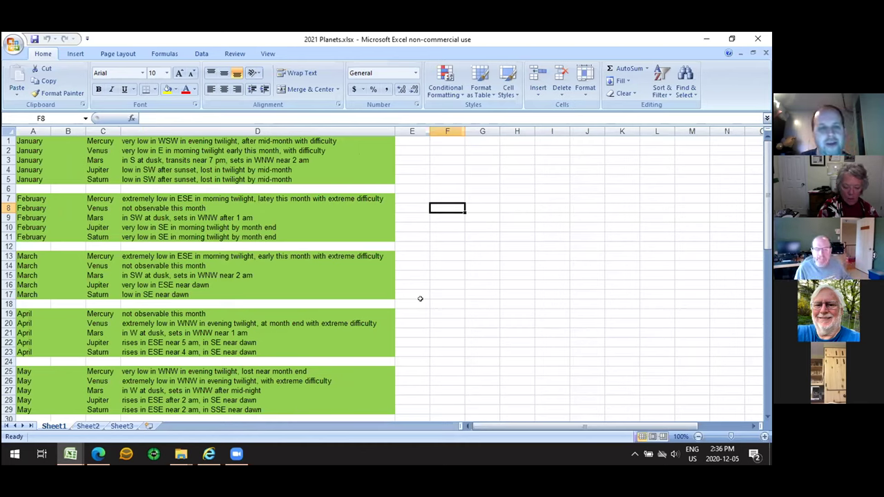
left_click(152, 179)
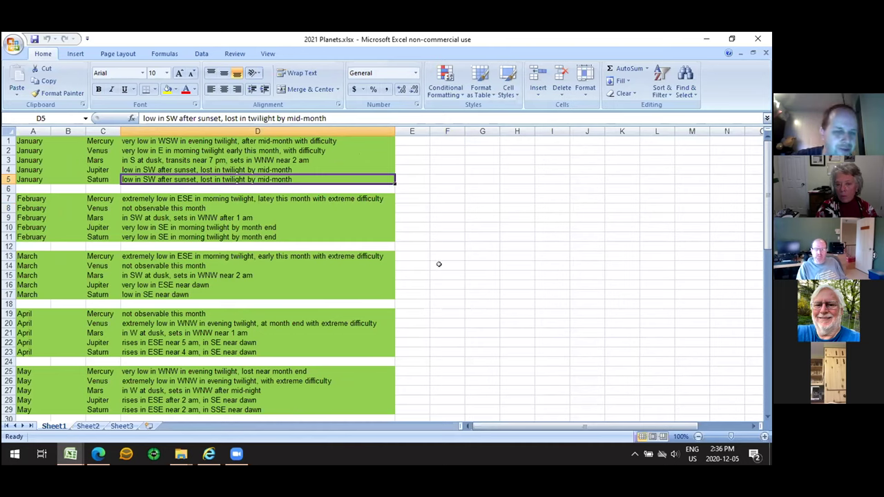
left_click(283, 228)
left_click(194, 235)
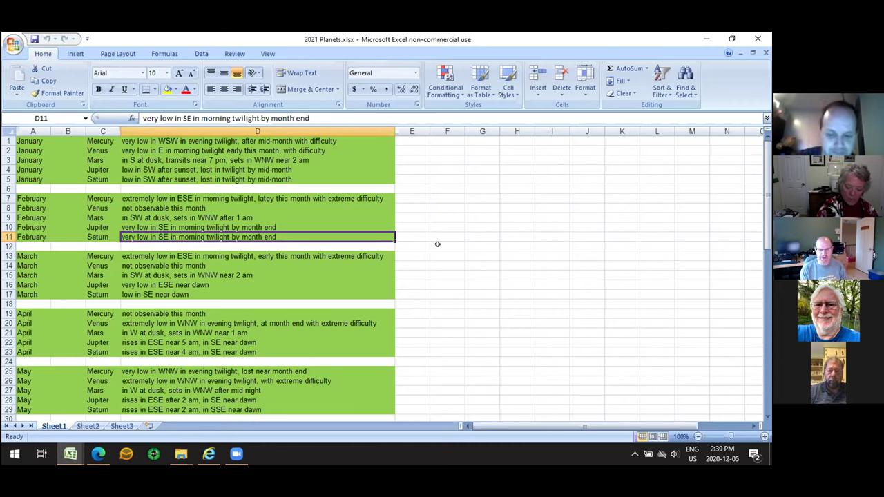
- Review the monthly planet visibility descriptions from January through July
key("XF86AudioLowerVolume")
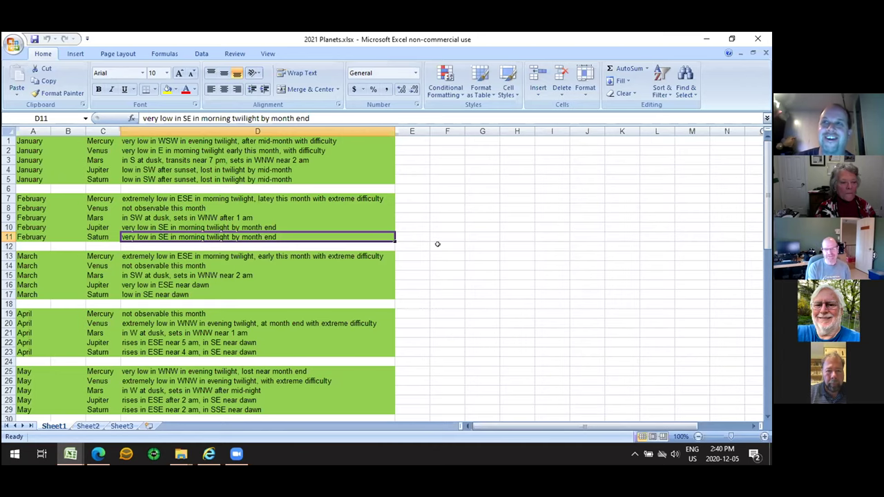
scroll(434, 256, "down", 3)
scroll(430, 270, "up", 1)
scroll(431, 270, "up", 1)
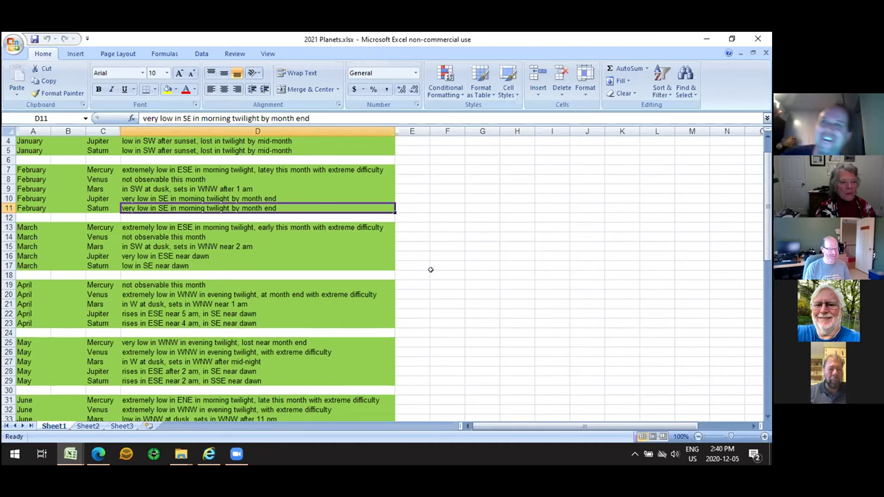
scroll(431, 270, "down", 1)
scroll(431, 269, "up", 2)
scroll(430, 269, "down", 4)
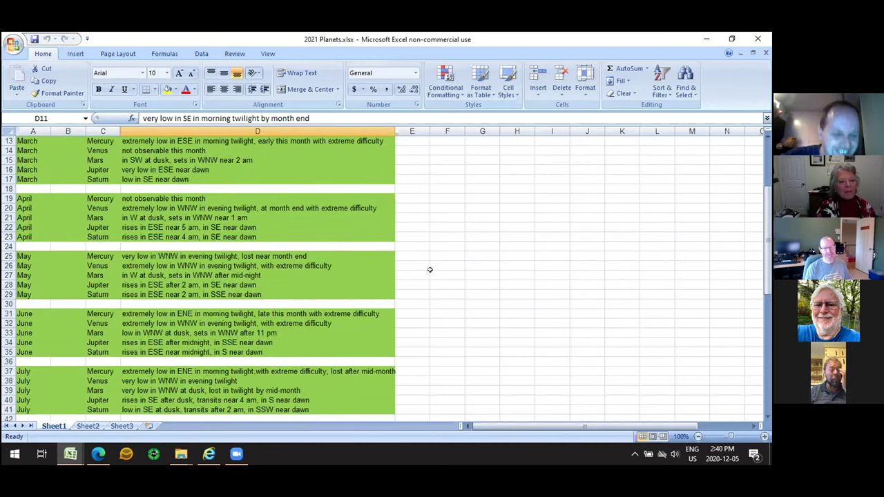
- Close 2021 Planets.xlsx and locate the open 2021-high-res-final-proof.pdf window in Microsoft Edge
left_click(78, 454)
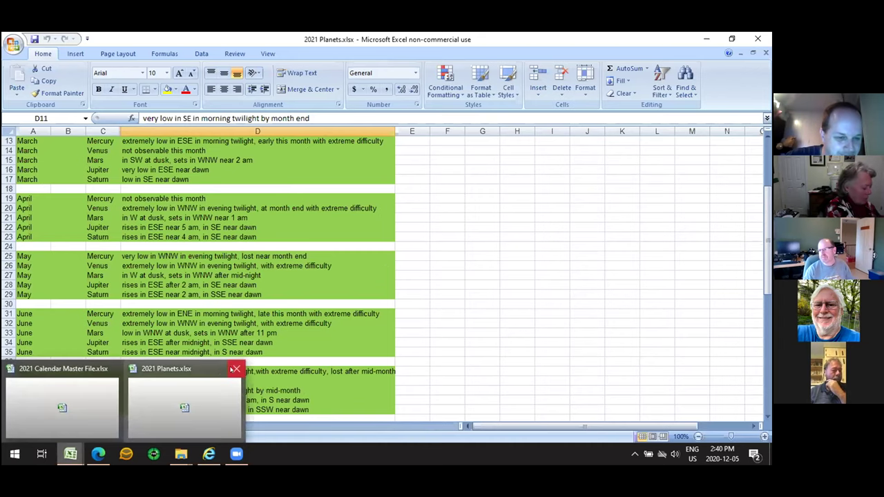
left_click(232, 370)
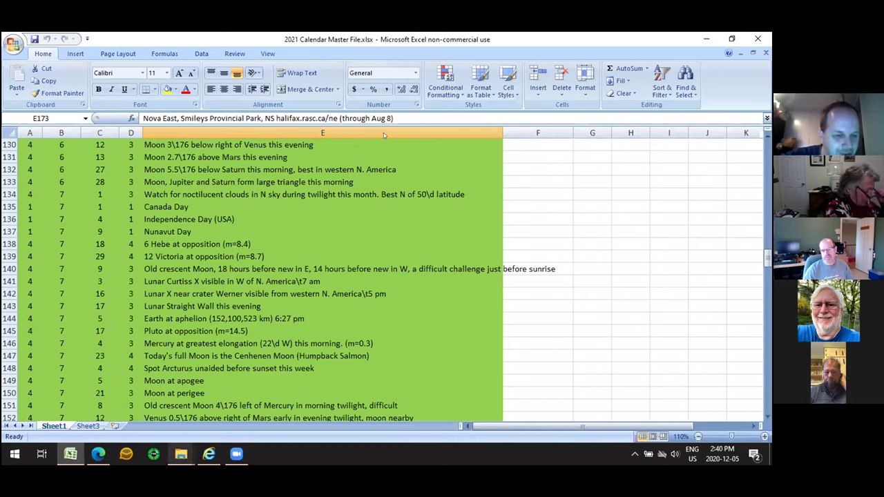
mouse_move(181, 454)
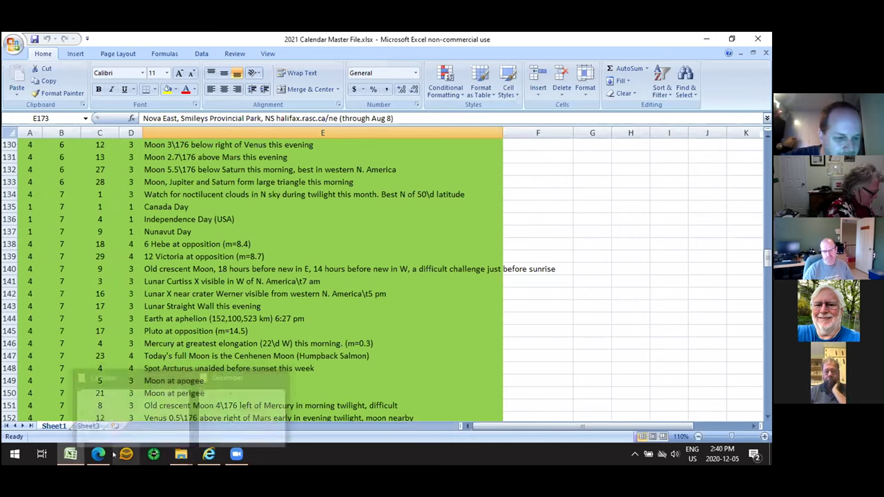
mouse_move(99, 454)
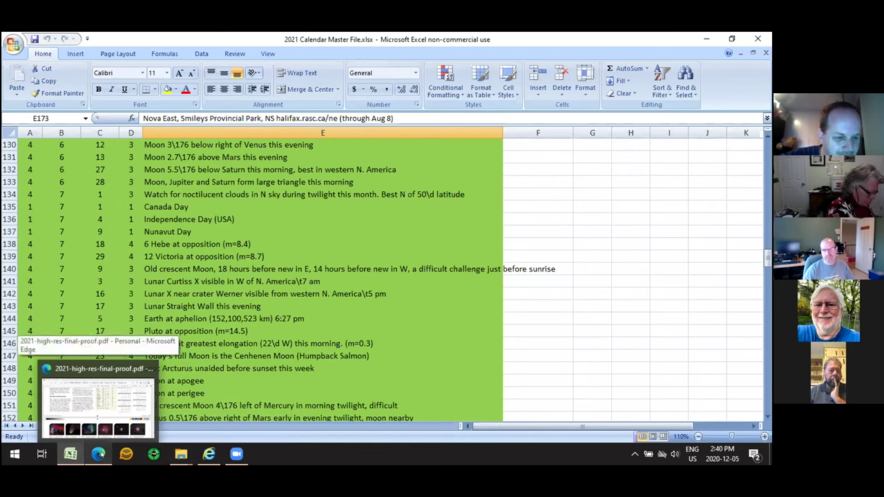